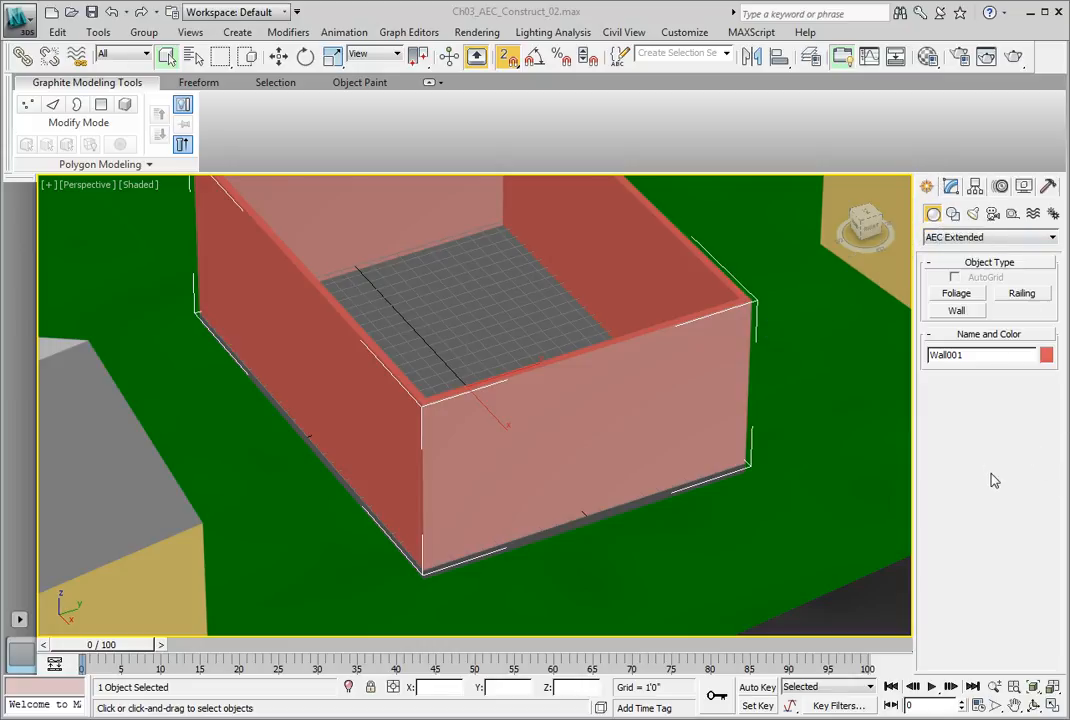
Step: Create a pivot door in the front wall, about 3'0" wide, 1'0" deep and 8'8" high
left_click(998, 240)
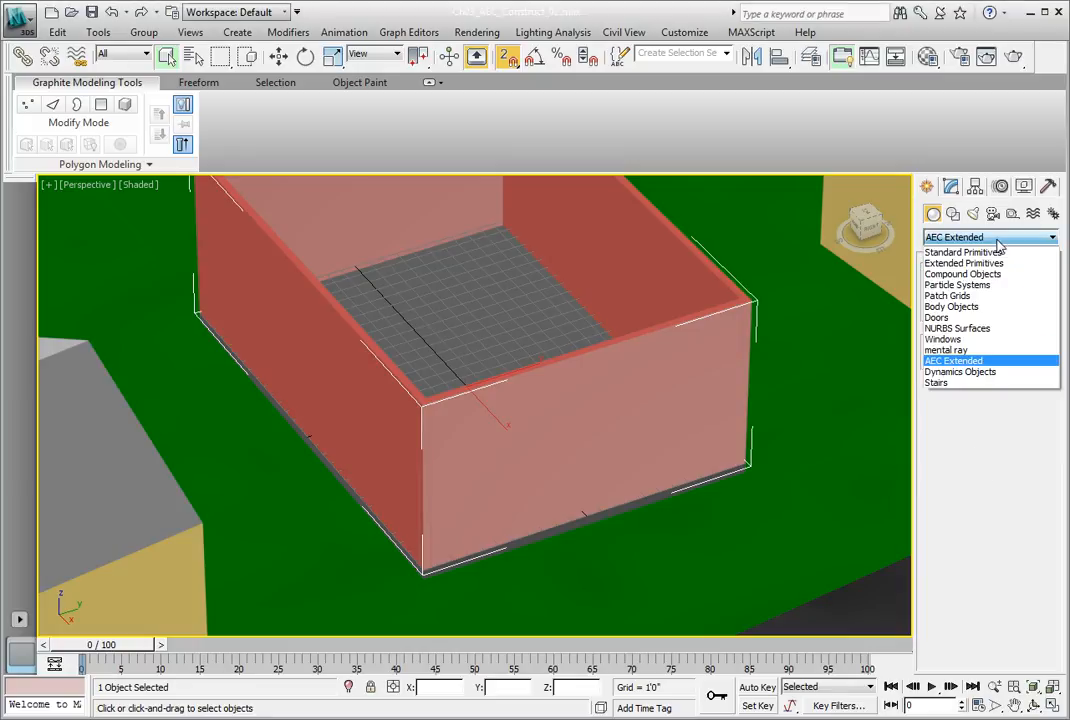
left_click(998, 317)
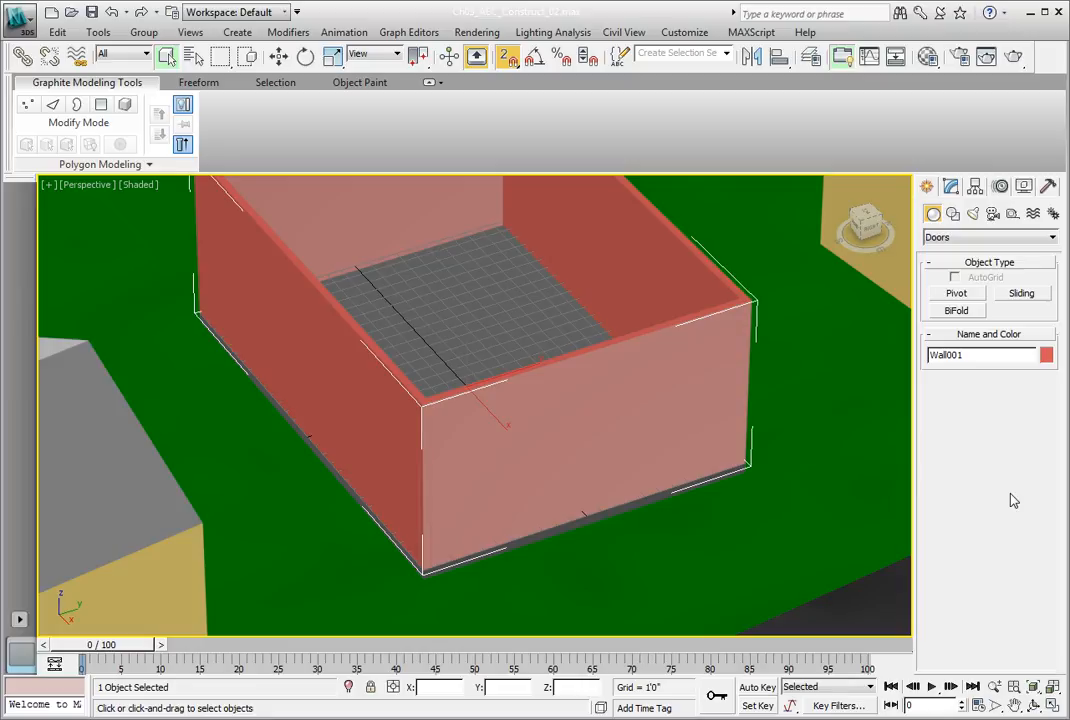
left_click(958, 294)
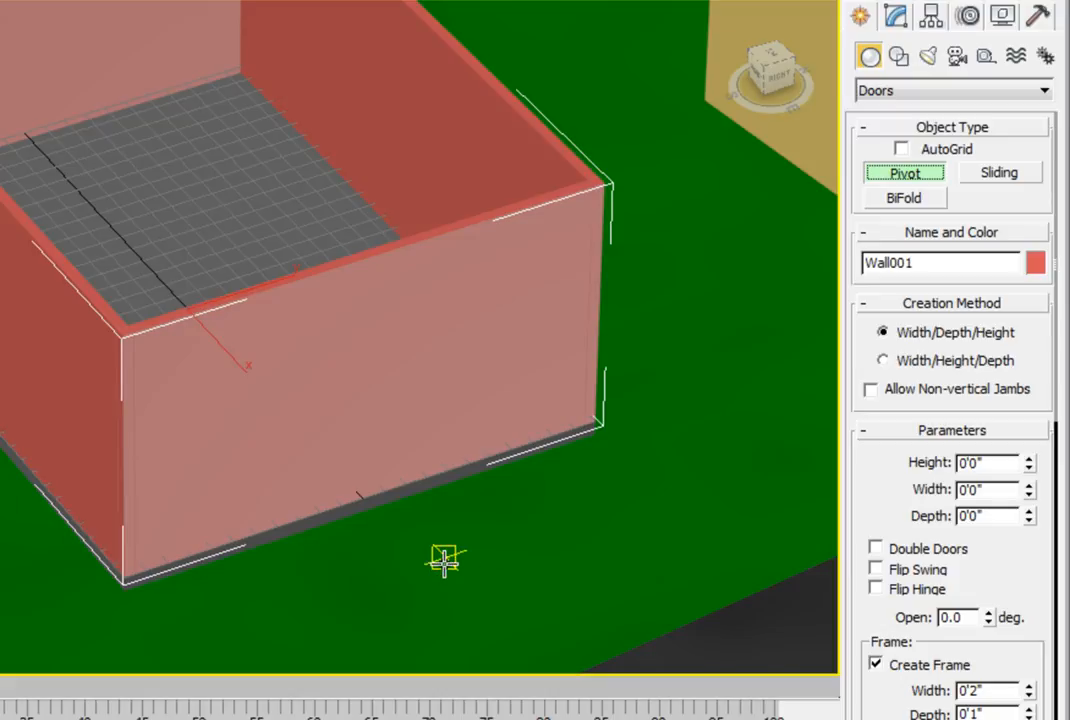
left_click(405, 482)
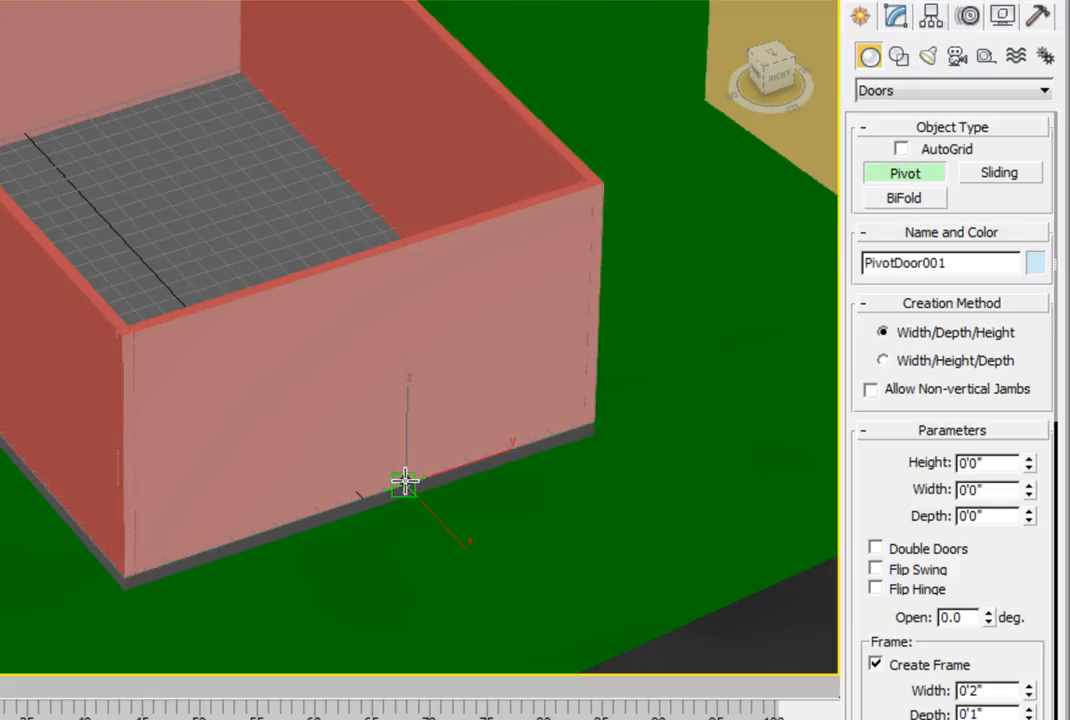
left_click_drag(405, 482, 345, 500)
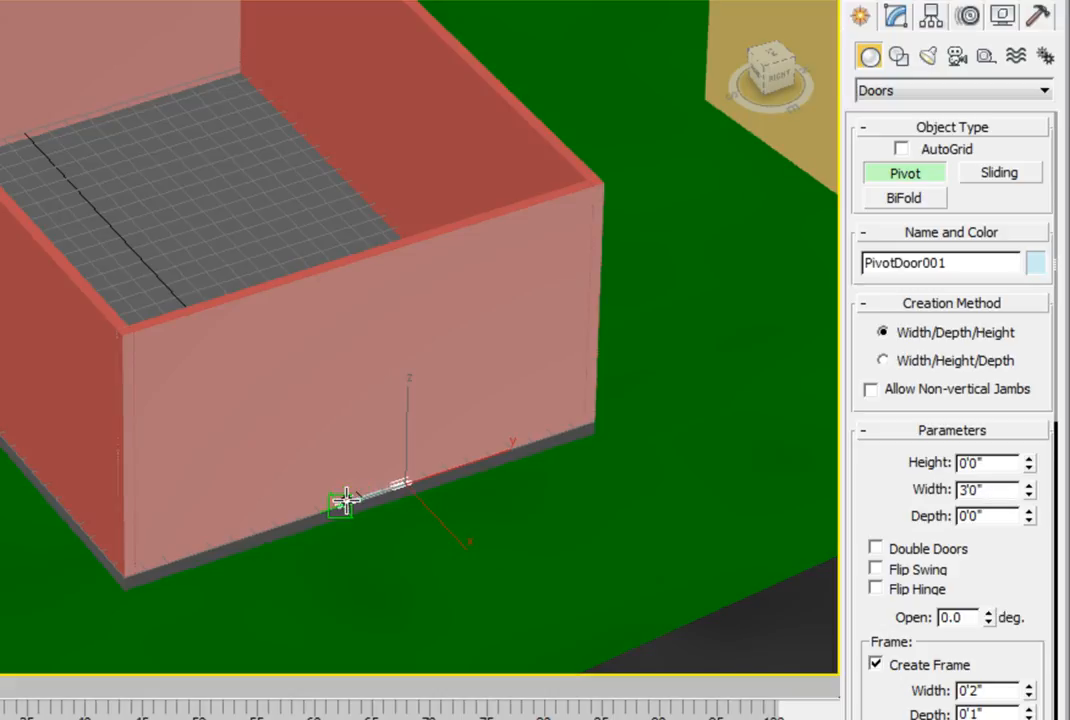
left_click_drag(346, 500, 340, 502)
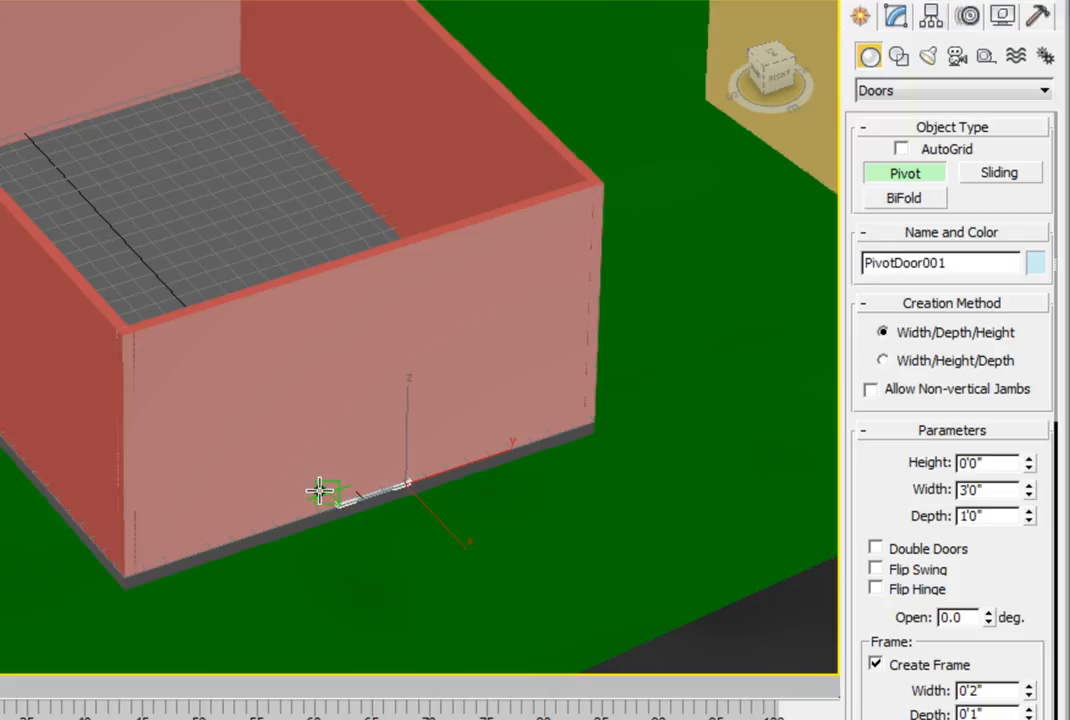
left_click(320, 491)
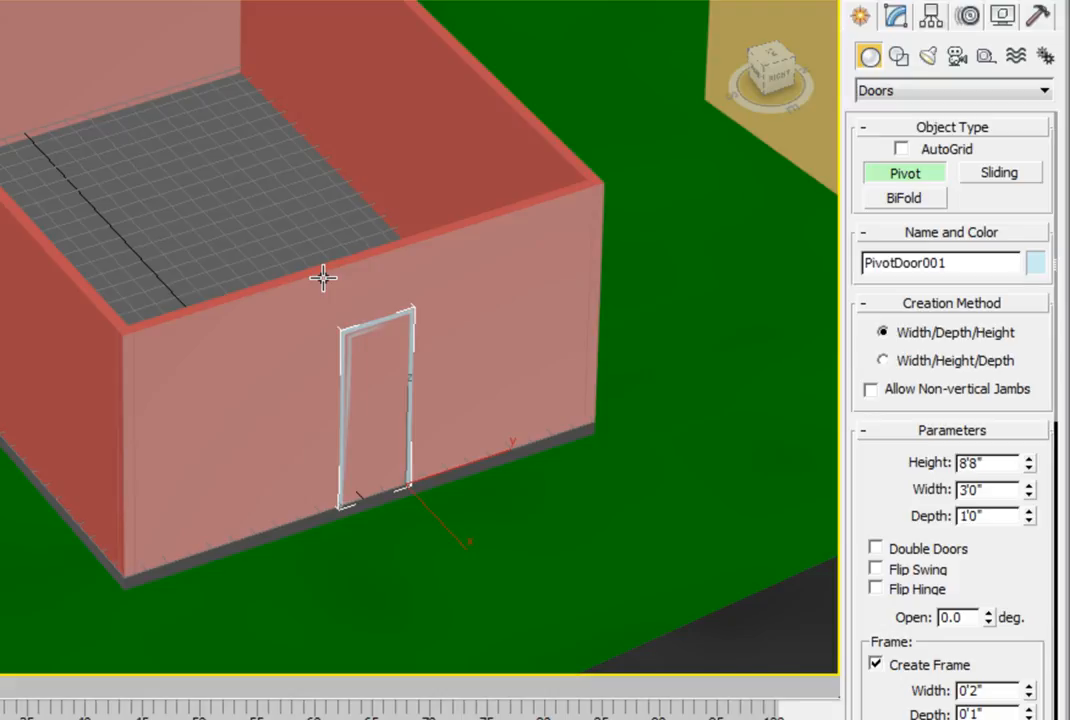
left_click(322, 278)
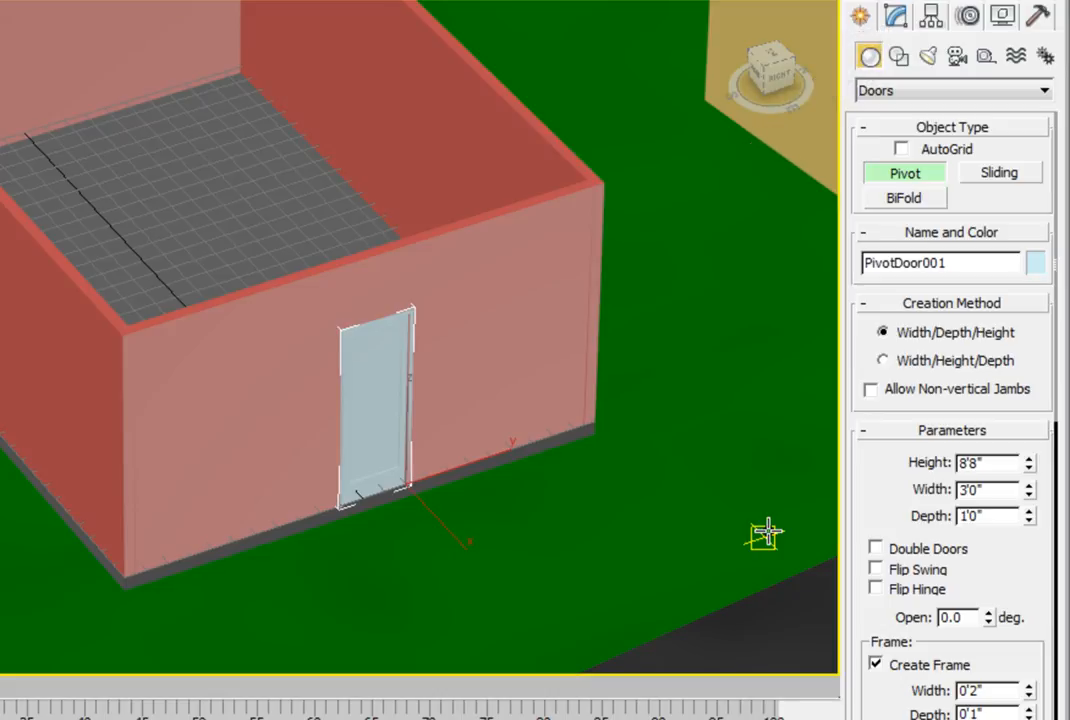
Step: Set the pivot door's height to 7', width to 3' and depth to 8"
left_click(895, 17)
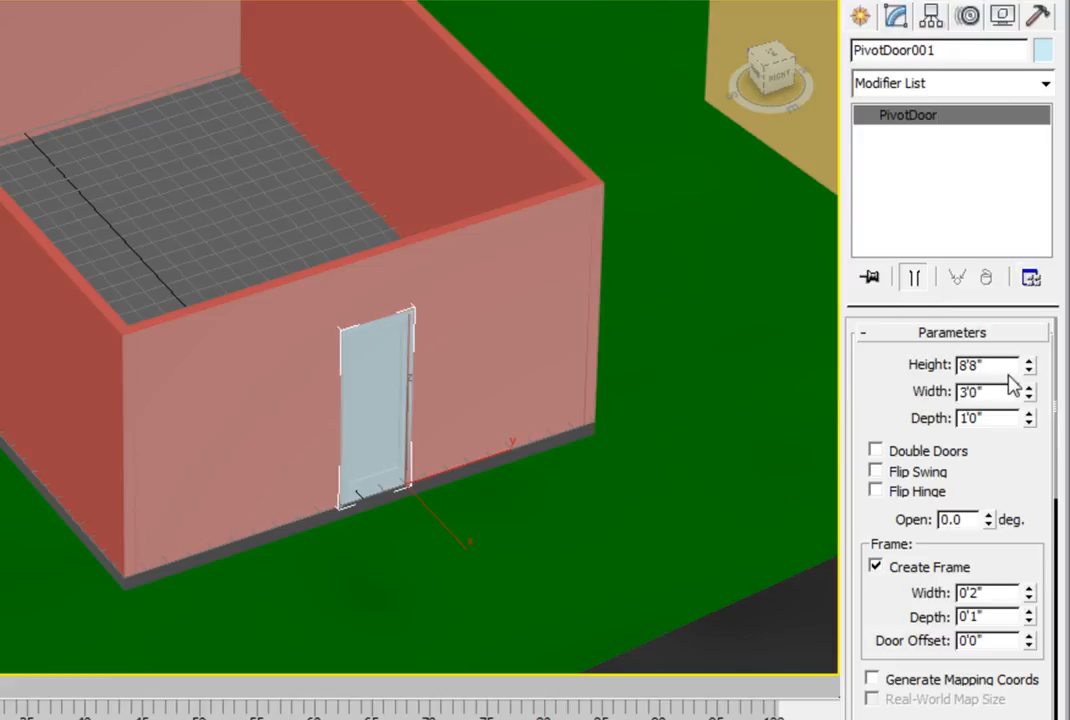
left_click_drag(1003, 362, 924, 369)
type("7'")
key("Return")
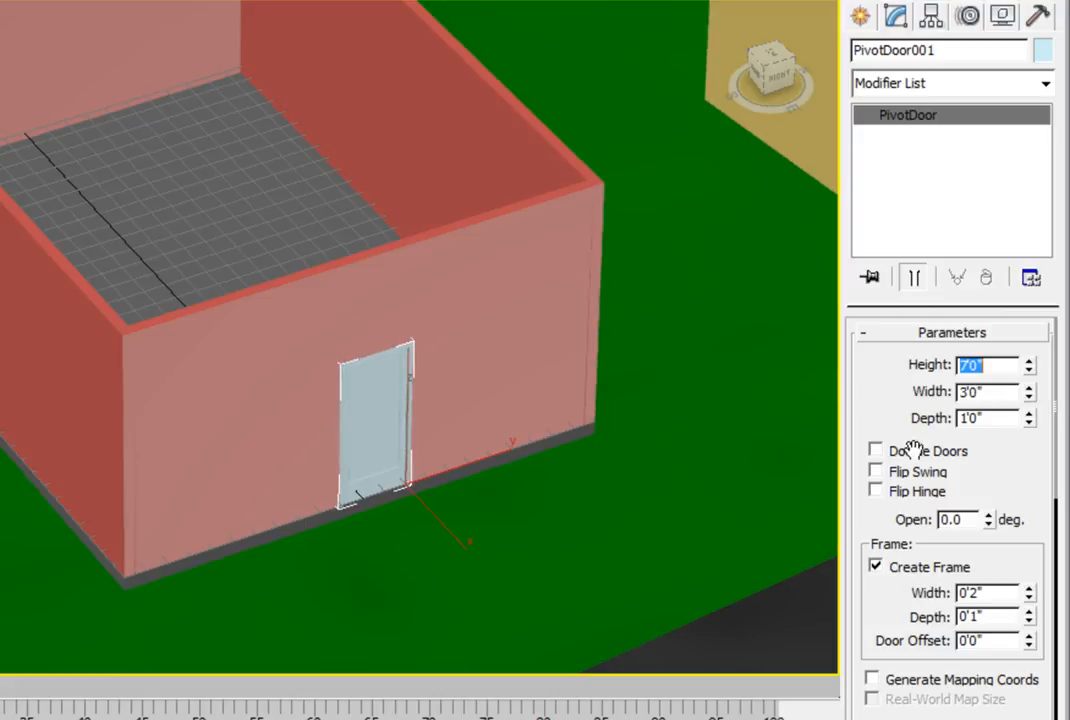
double_click(985, 391)
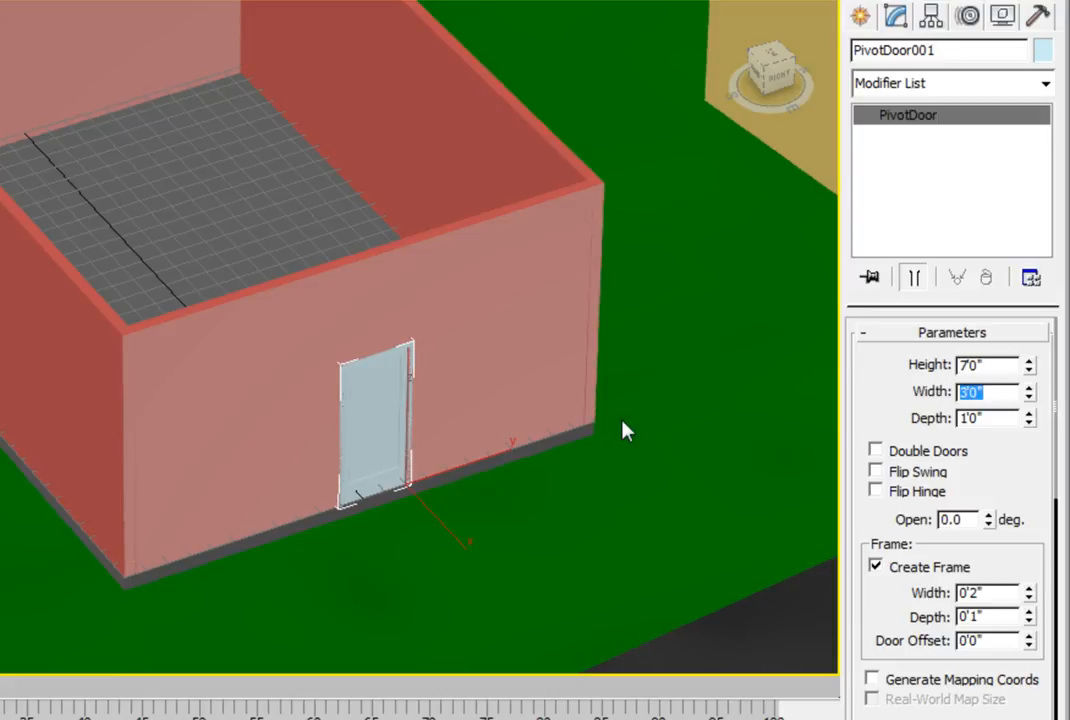
type("3'")
key("Return")
left_click_drag(982, 418, 946, 418)
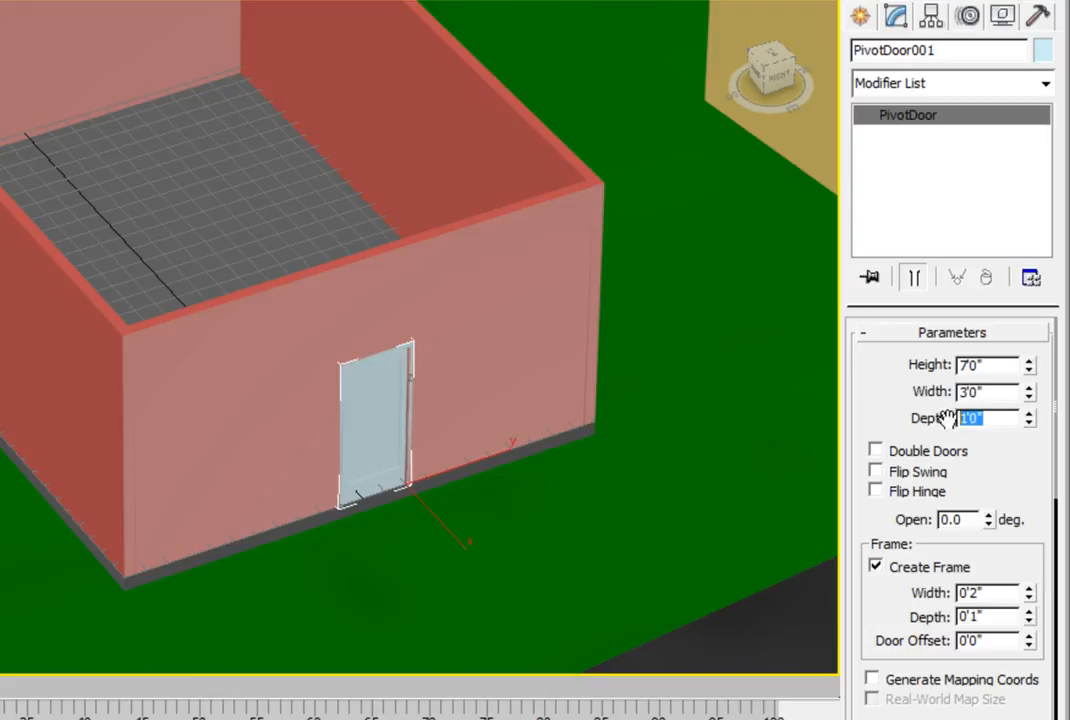
type("8'")
key("BackSpace")
type("\"")
key("Return")
Step: Open the door 45 degrees and flip its swing so that it opens into the building
key("Tab")
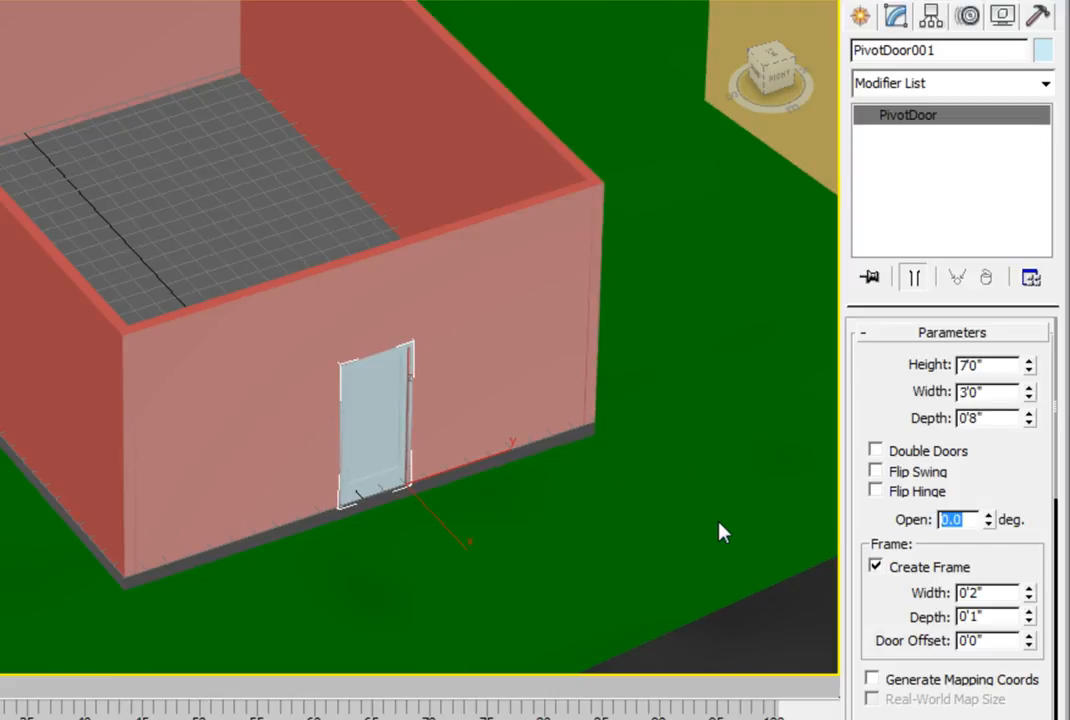
type("45")
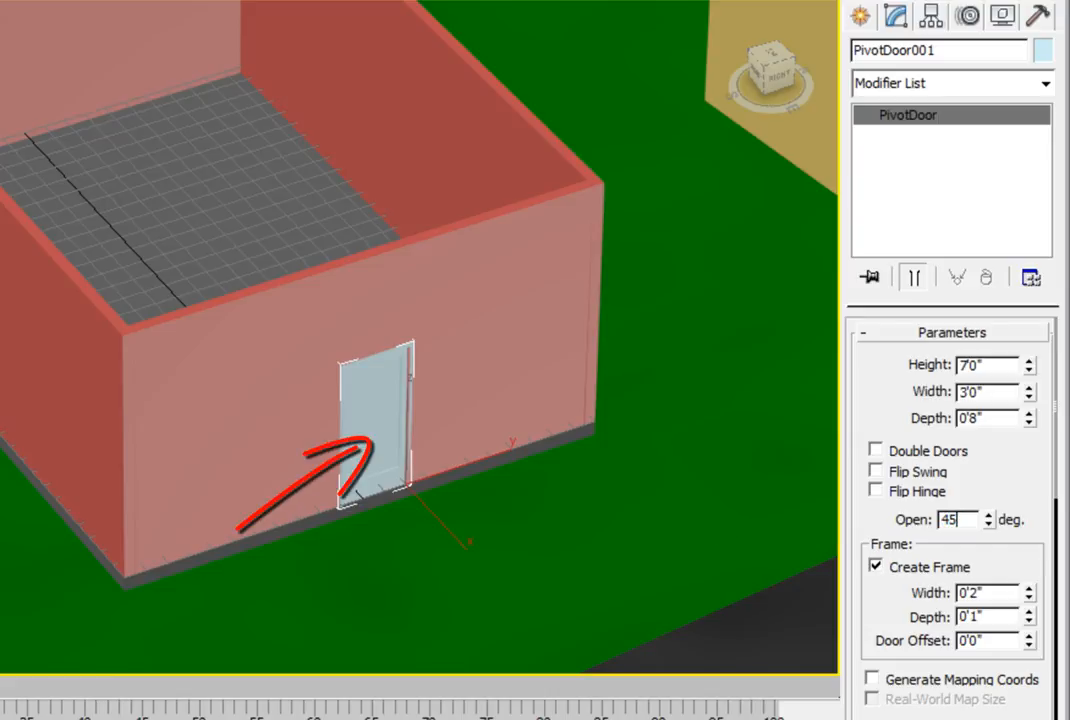
key("Return")
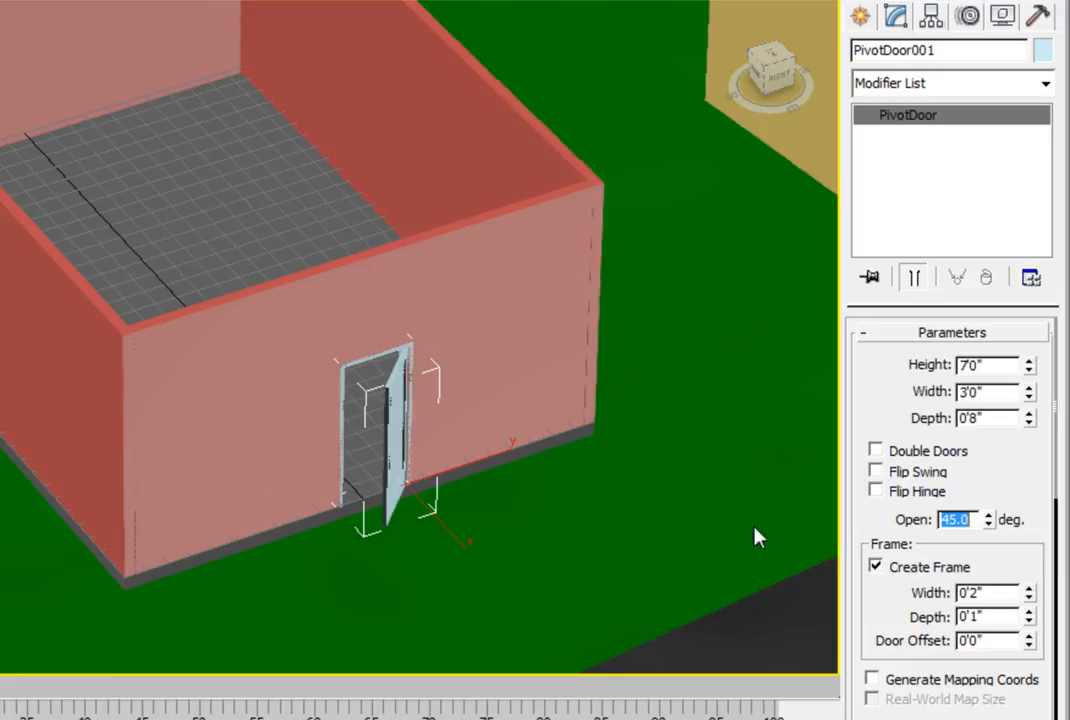
left_click(894, 476)
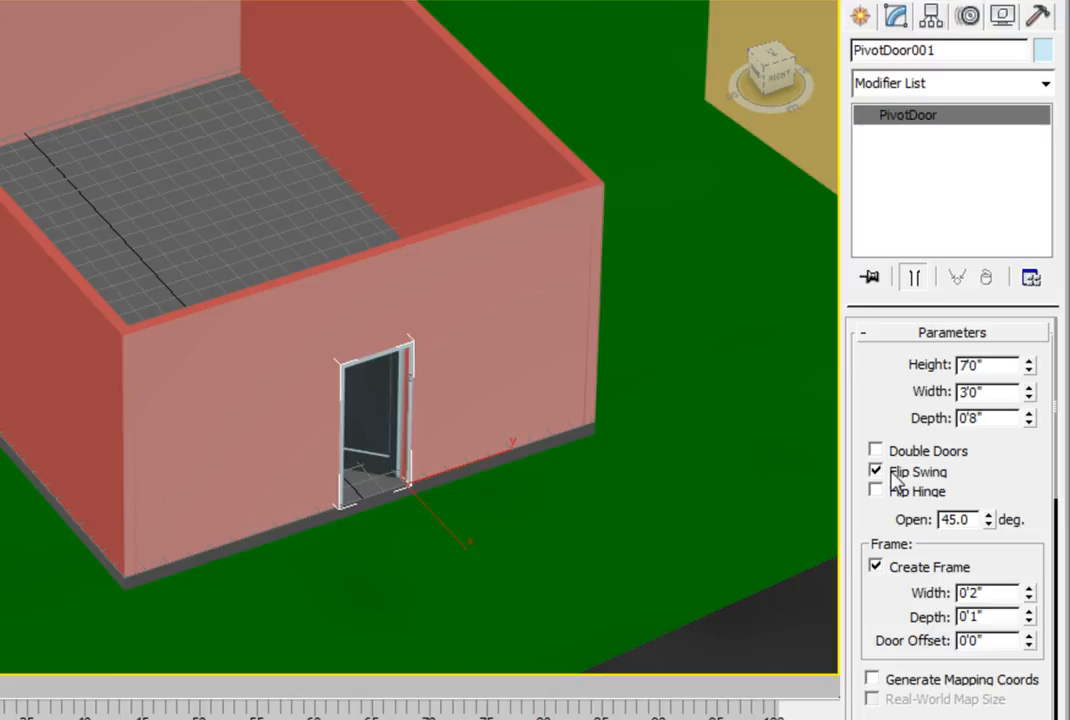
Step: Set the door leaf's bottom rail to 4"
left_click_drag(1001, 490, 1003, 463)
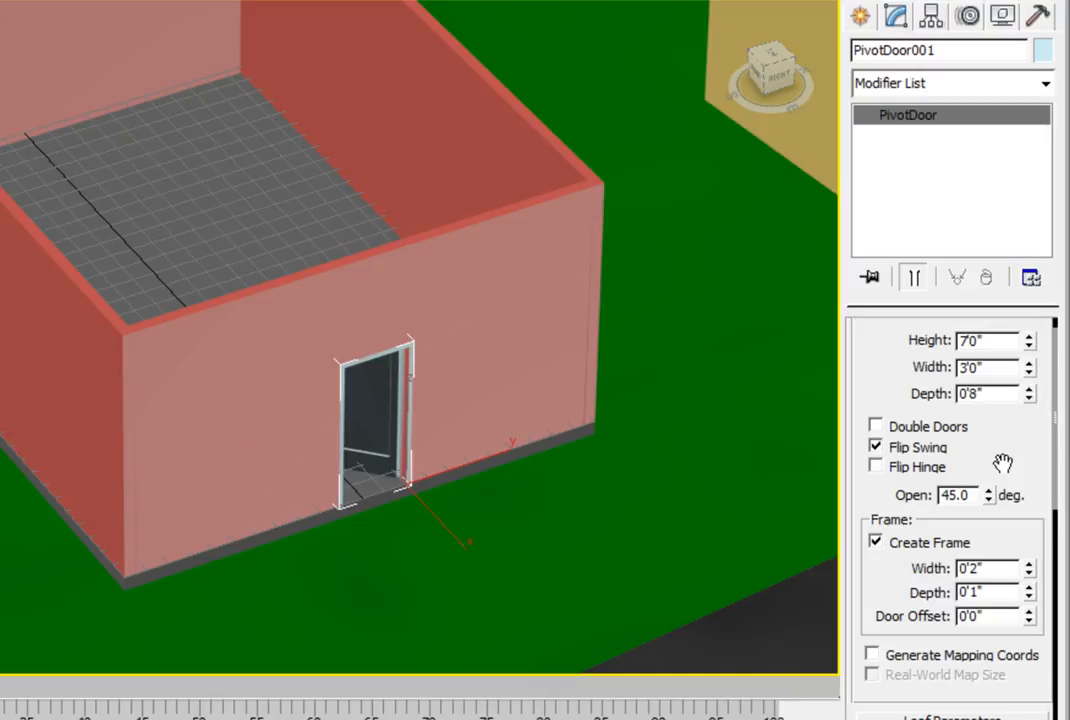
left_click_drag(1003, 463, 1005, 257)
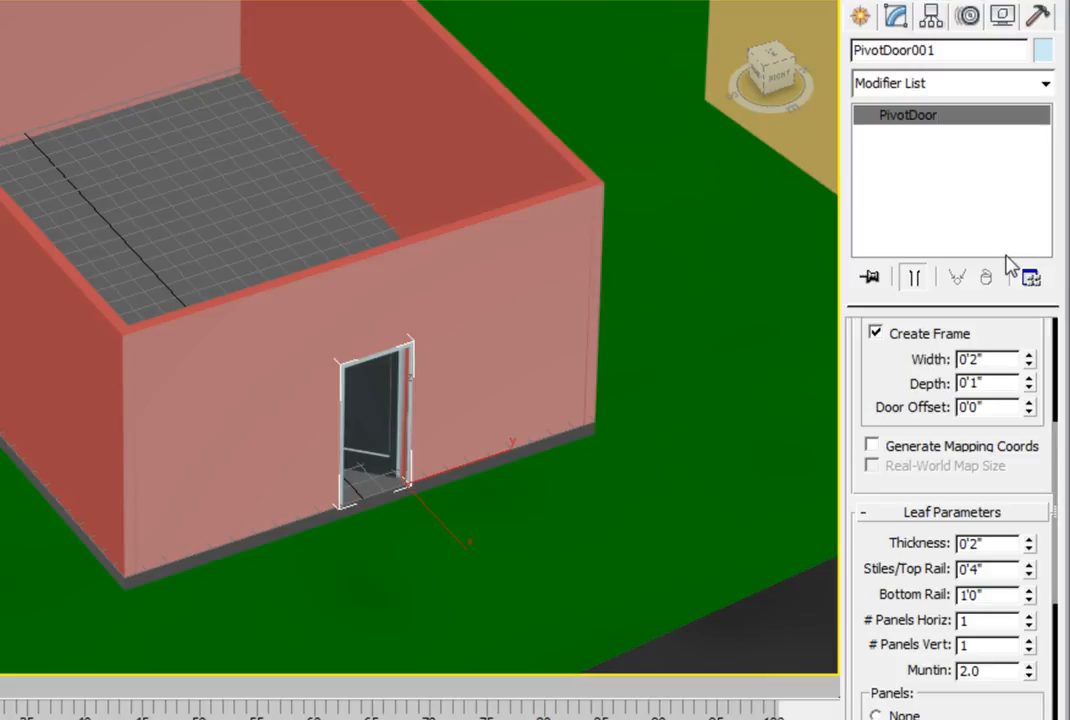
left_click_drag(998, 598, 929, 598)
type("4")
key("Return")
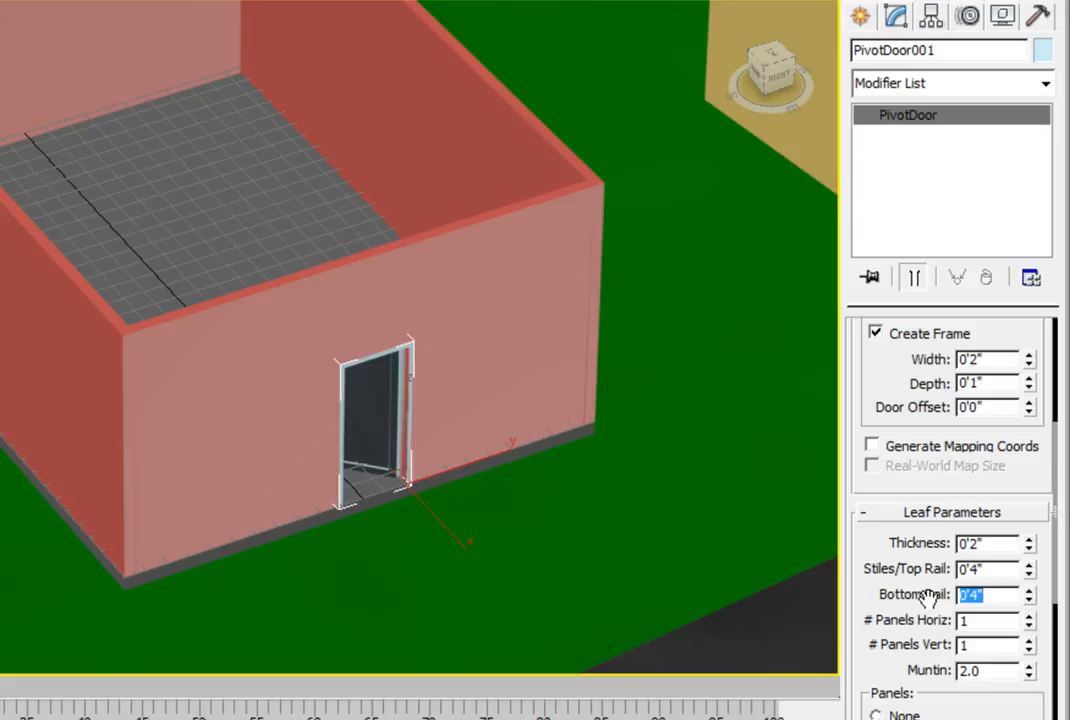
Step: Change the door leaf's panel type to Beveled
scroll(877, 540, "down", 3)
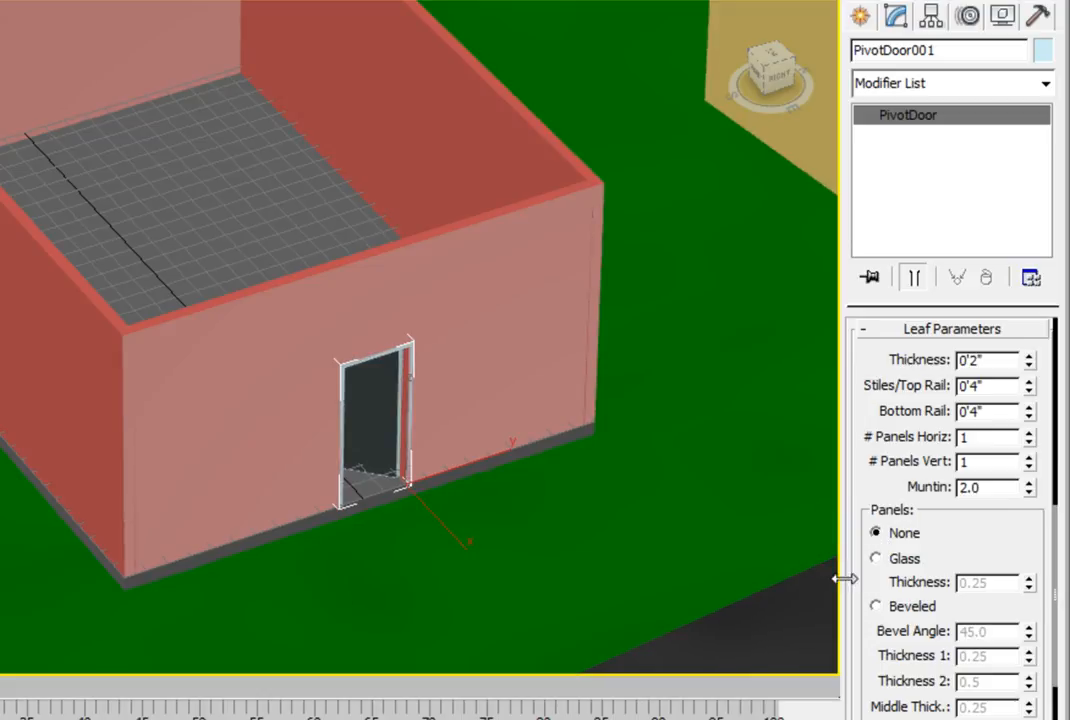
left_click(885, 610)
left_click_drag(957, 535, 960, 456)
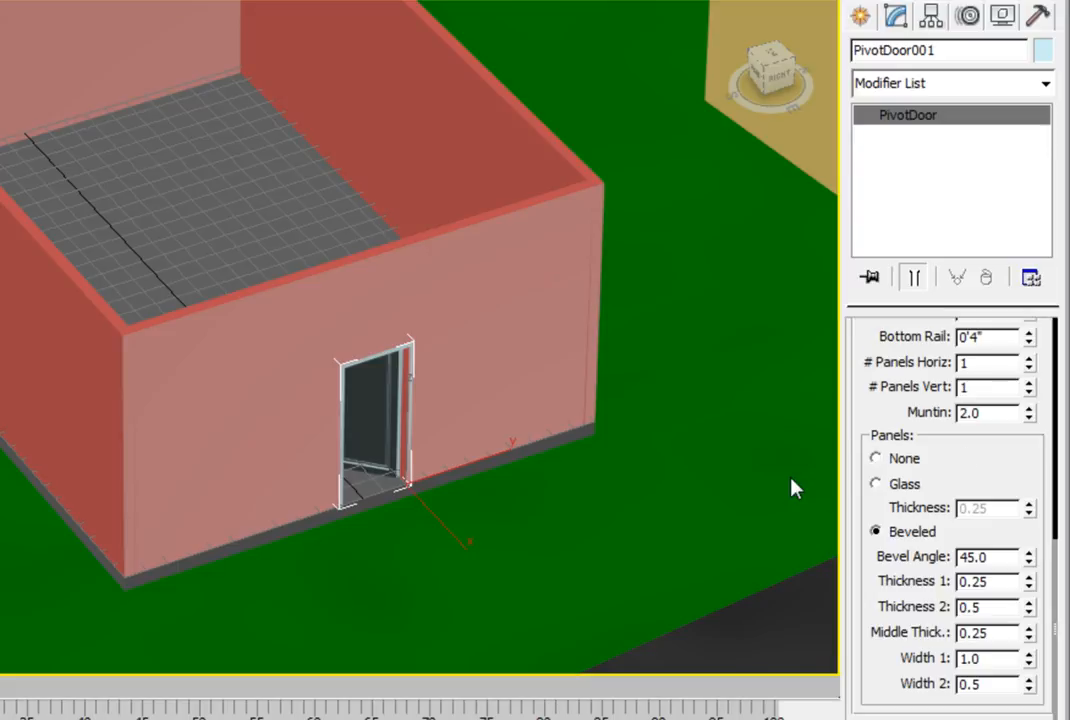
Step: Divide the door leaf into 2 horizontal and 4 vertical panels
left_click_drag(927, 473, 960, 593)
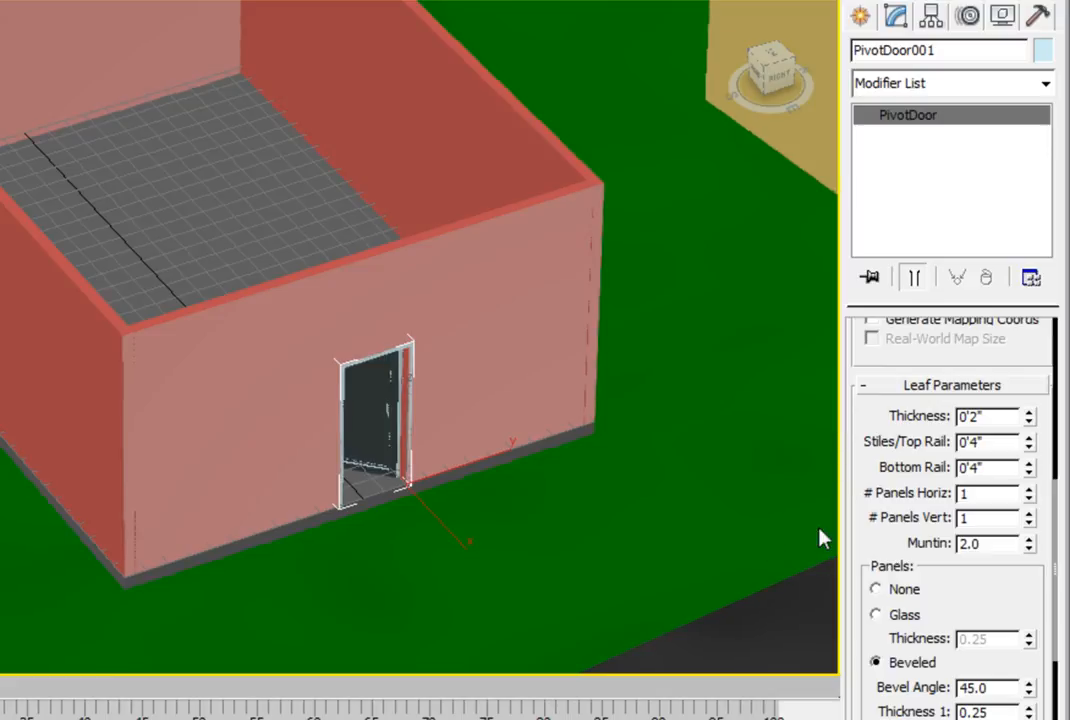
left_click(1029, 489)
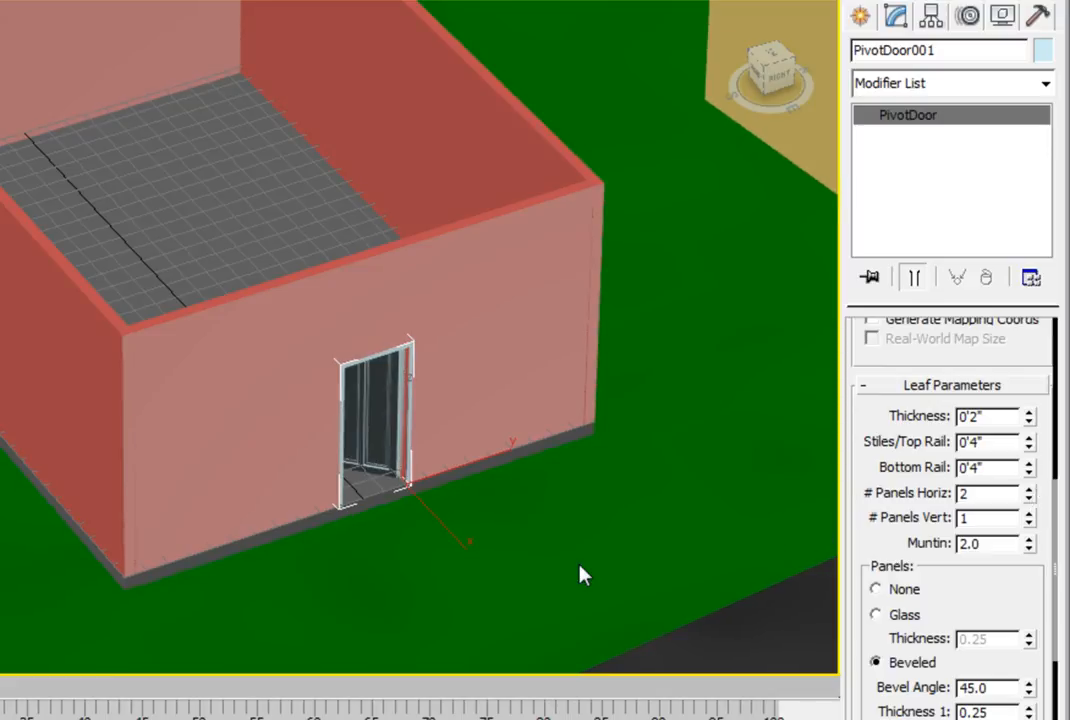
double_click(960, 518)
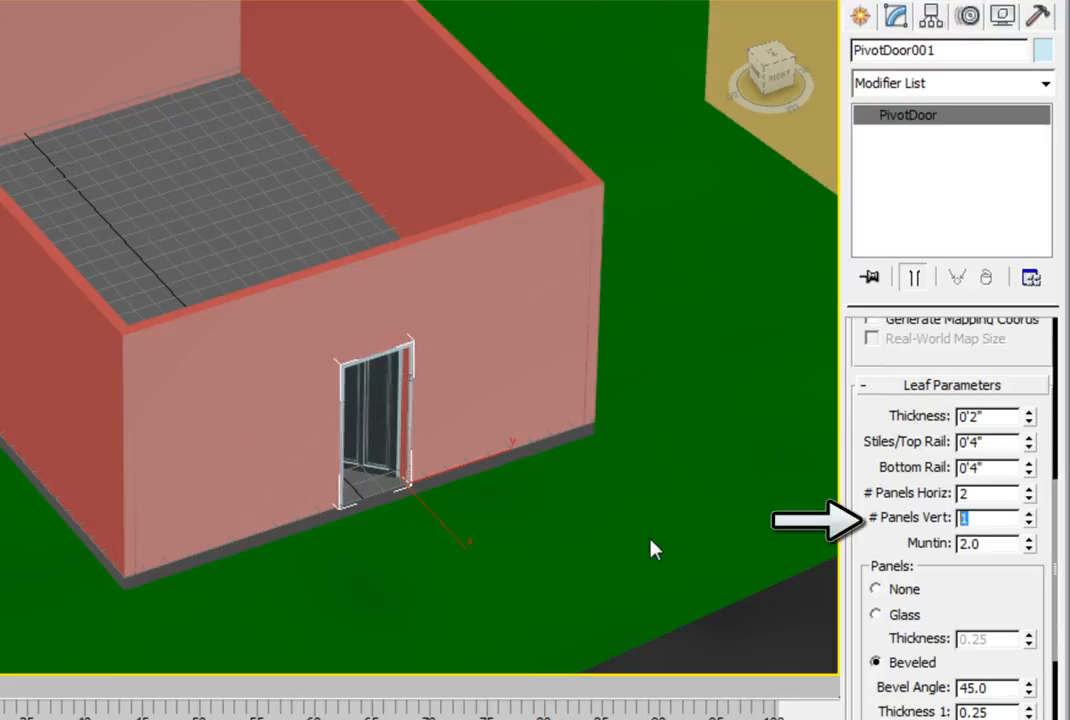
type("4")
key("Return")
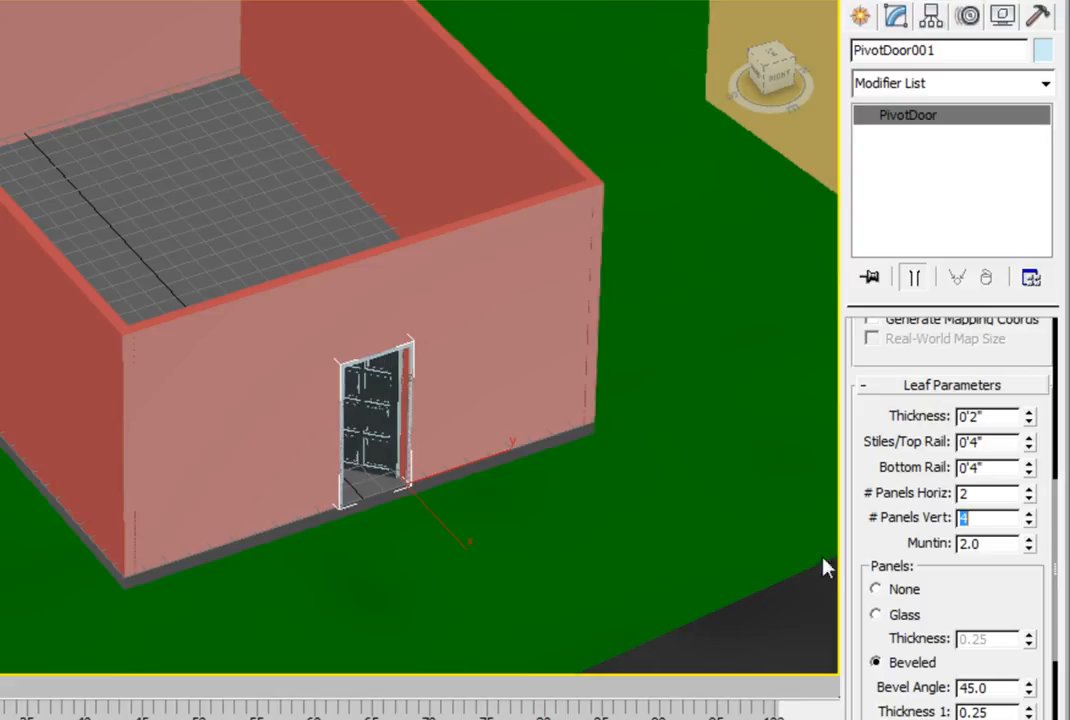
Step: Set the muntin width between the door panels to 1.0
left_click(990, 545)
key("Return")
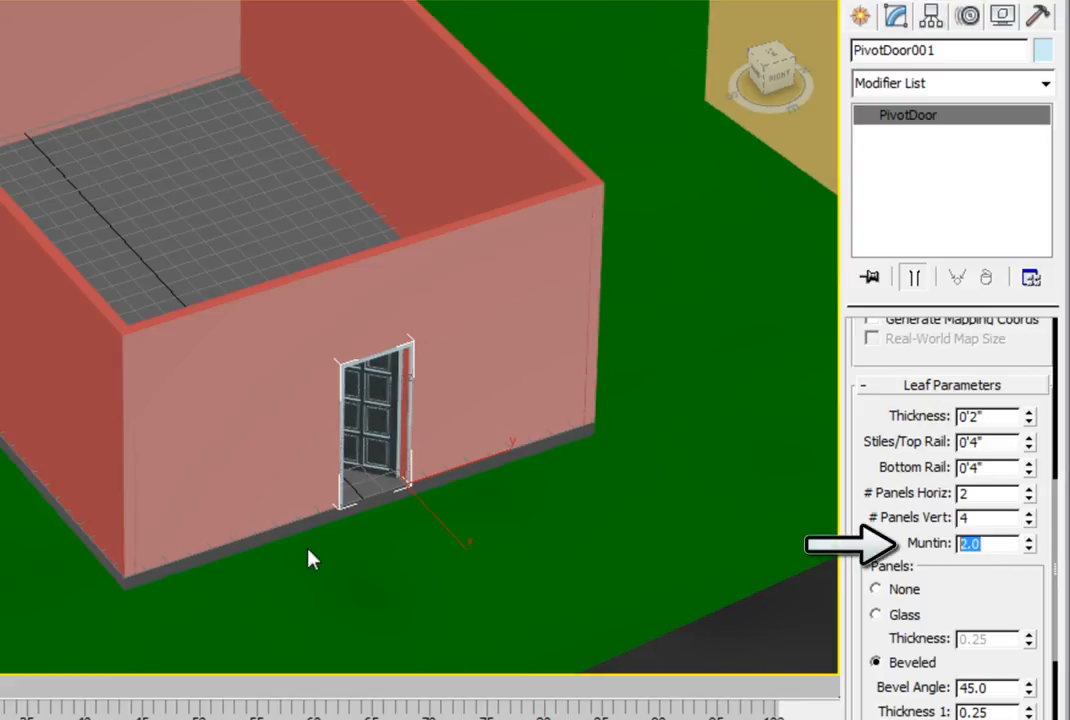
type("1")
key("Return")
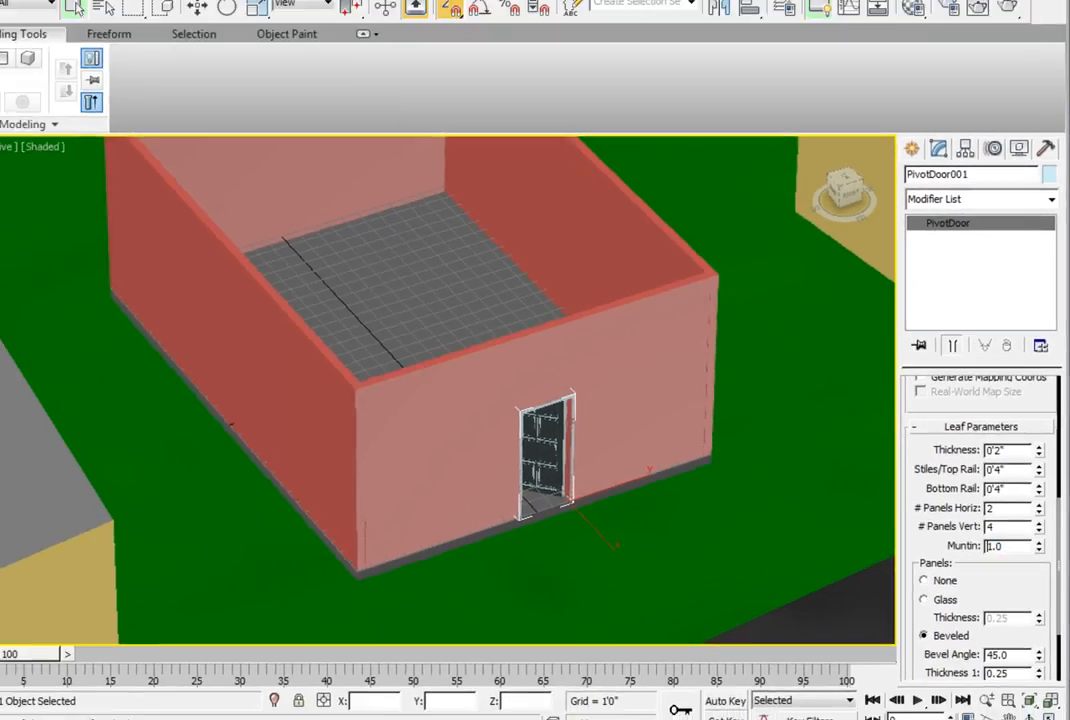
Step: Save the scene as the incremented file Ch03_AEC_Construct_03.max in the CH 03 folder, replacing the existing file
left_click(20, 22)
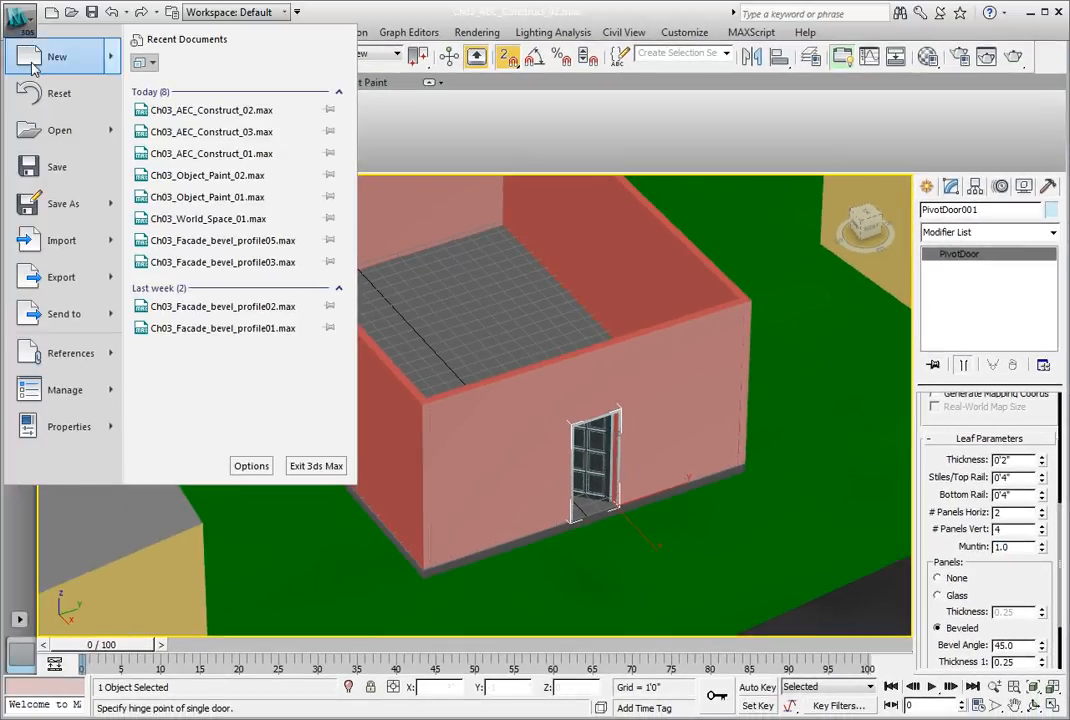
left_click(60, 205)
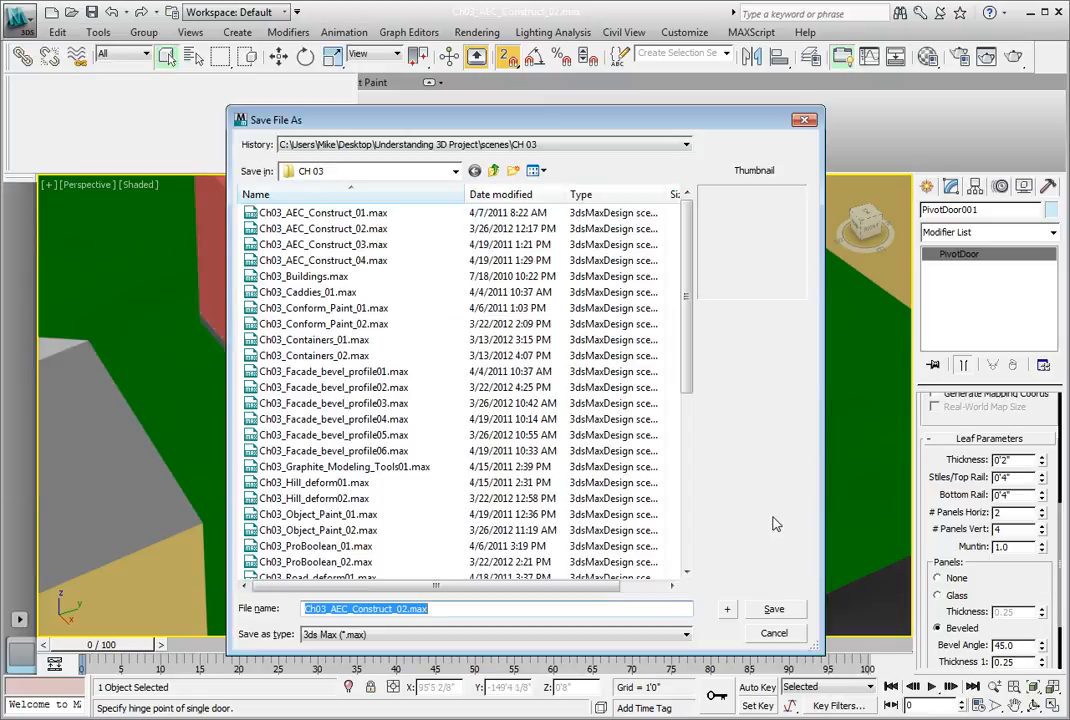
left_click(727, 613)
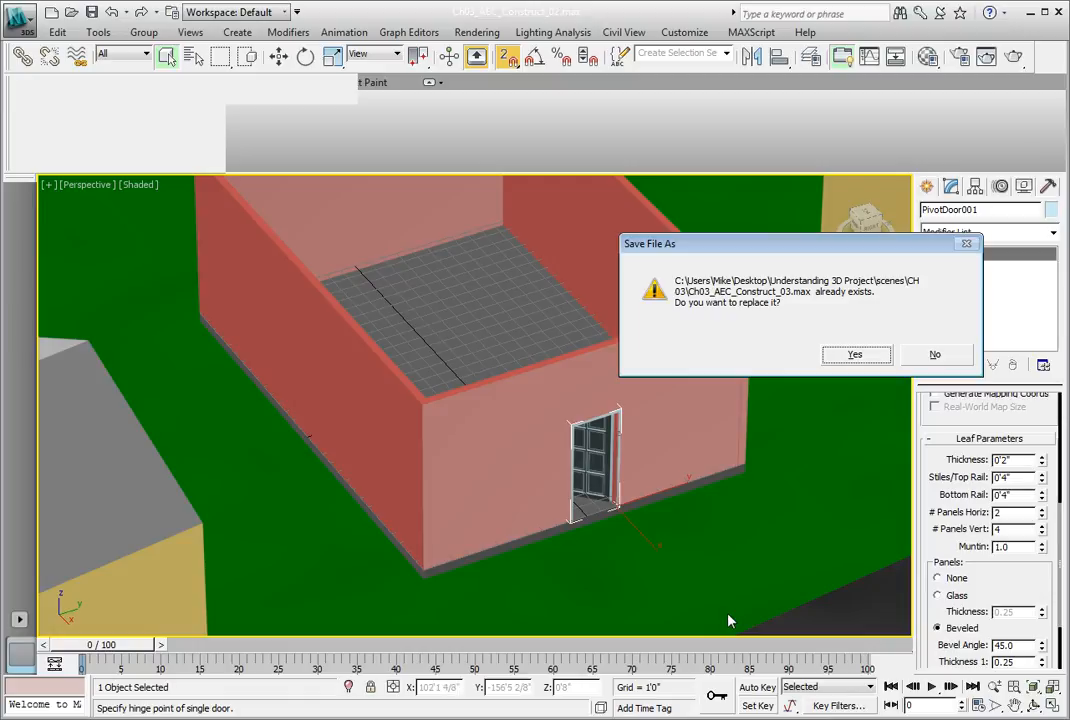
left_click(857, 358)
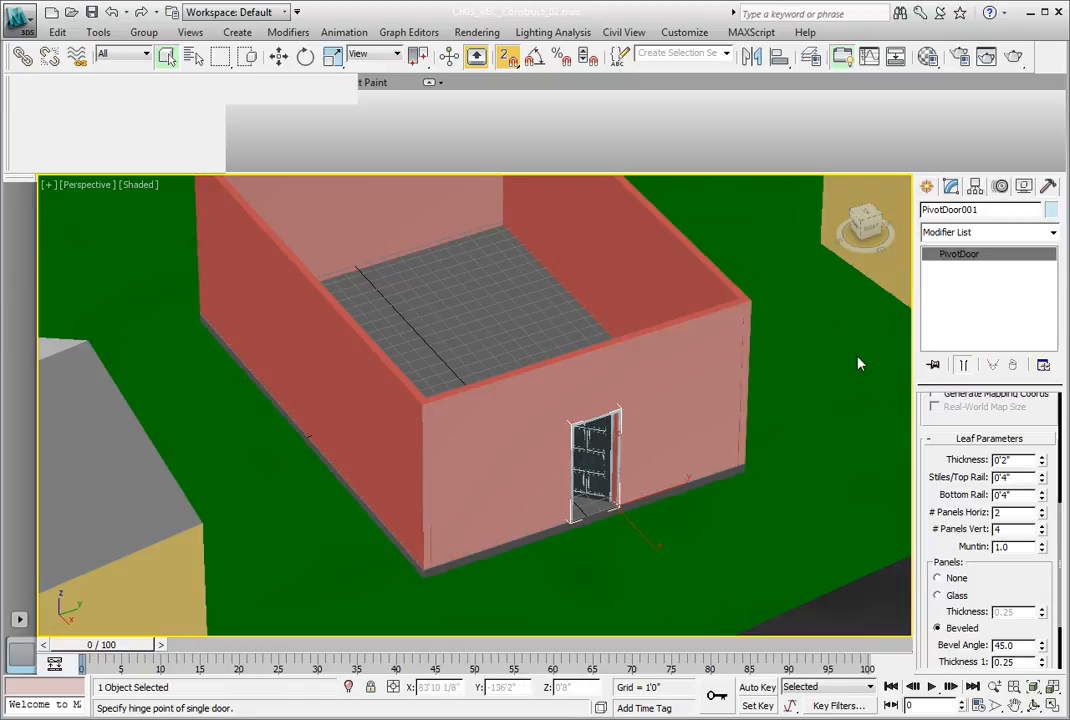